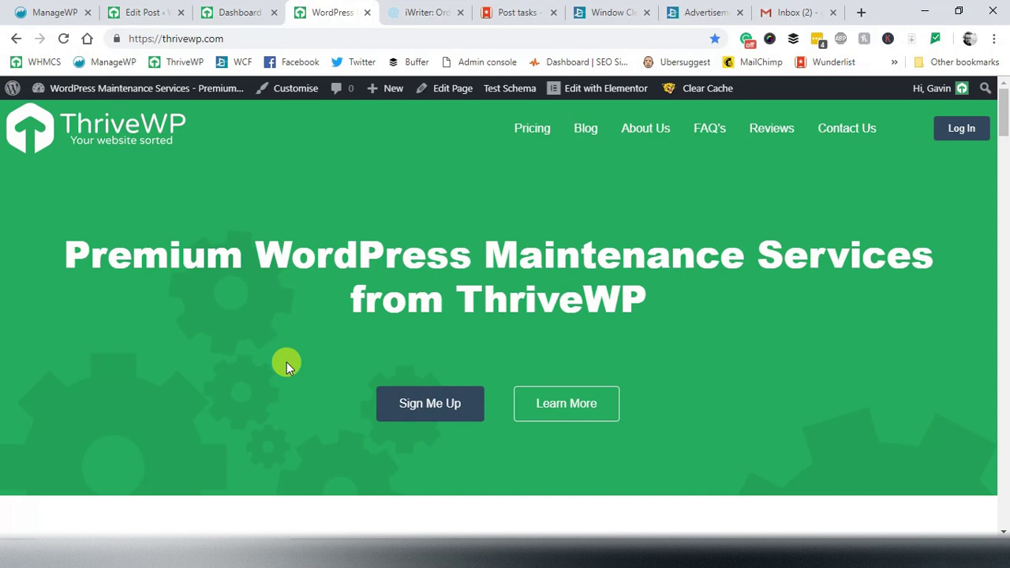
- Open the site's WordPress admin dashboard and go to the Discussion settings
mouse_move(102, 87)
click(68, 108)
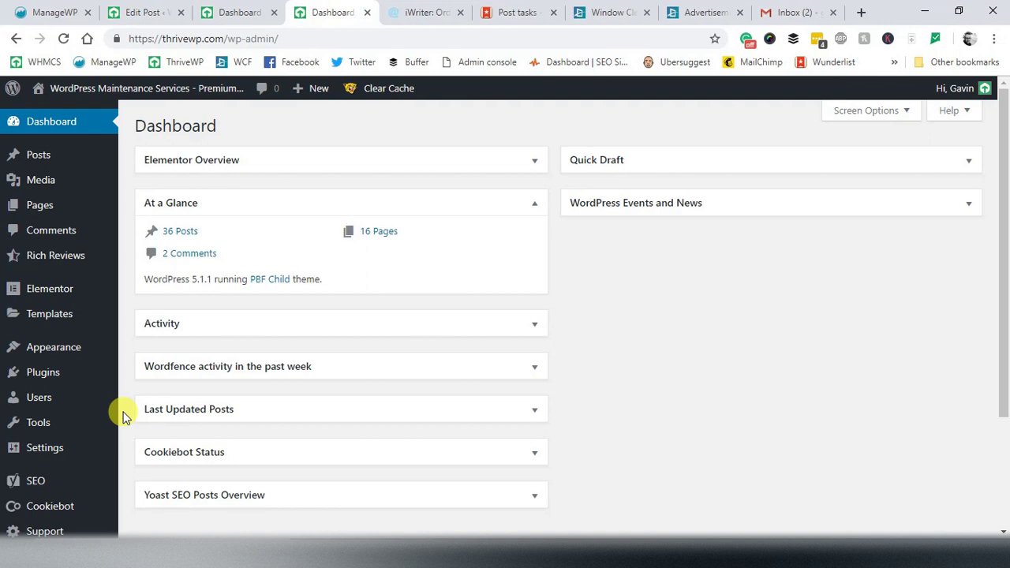
scroll(124, 414, down, 2)
mouse_move(43, 300)
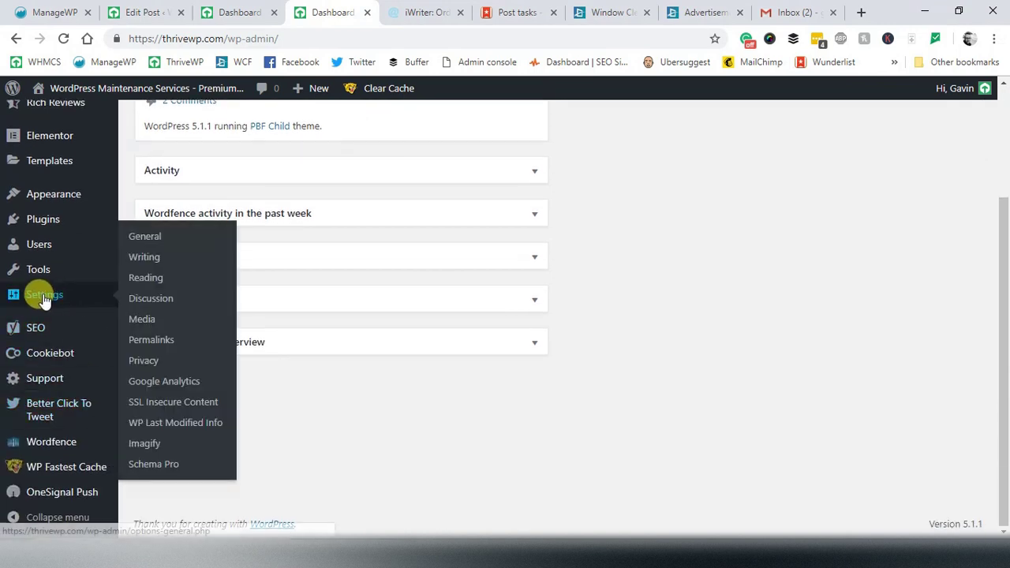
click(165, 300)
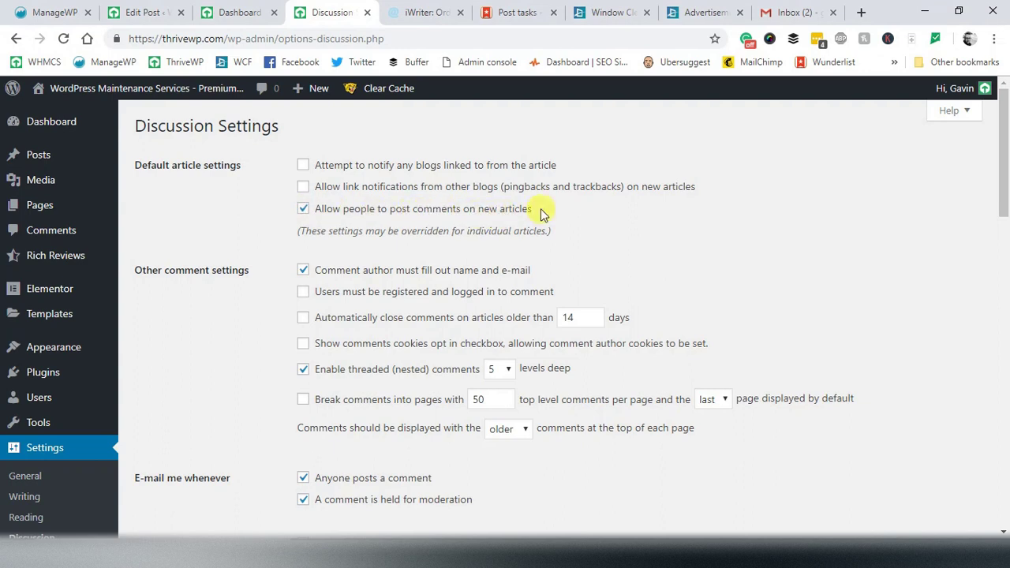
- Review the options for allowing comments on new articles, requiring the author's name and e-mail, and sending comment e-mail notifications
drag(541, 210, 276, 212)
click(248, 208)
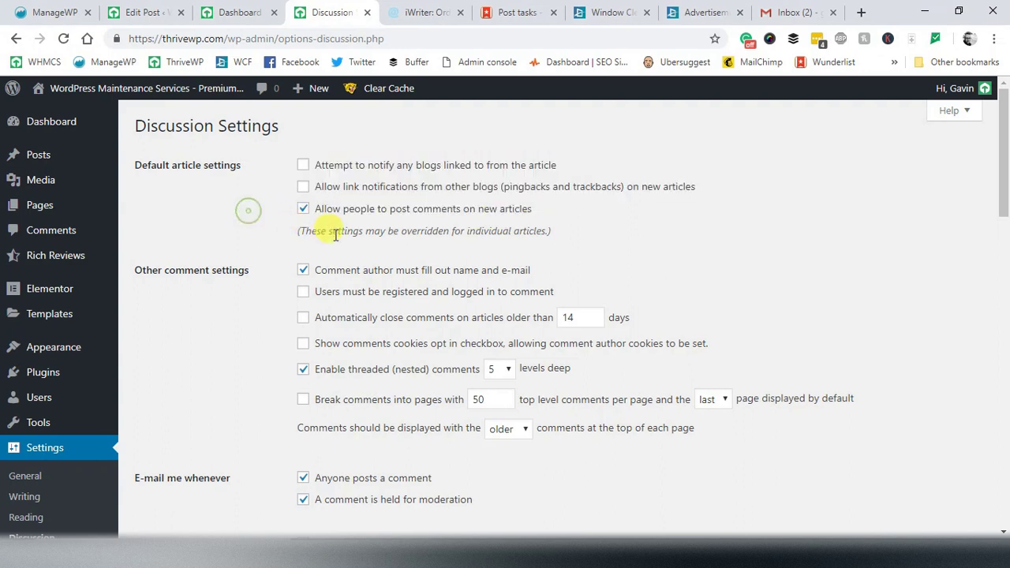
scroll(268, 283, down, 1)
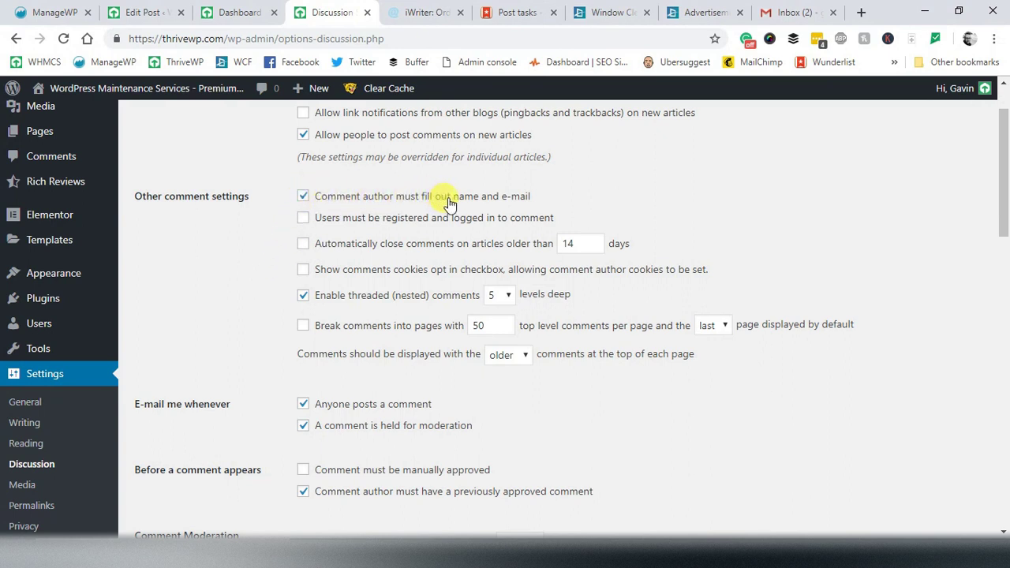
drag(534, 199, 256, 197)
click(256, 197)
scroll(229, 312, down, 3)
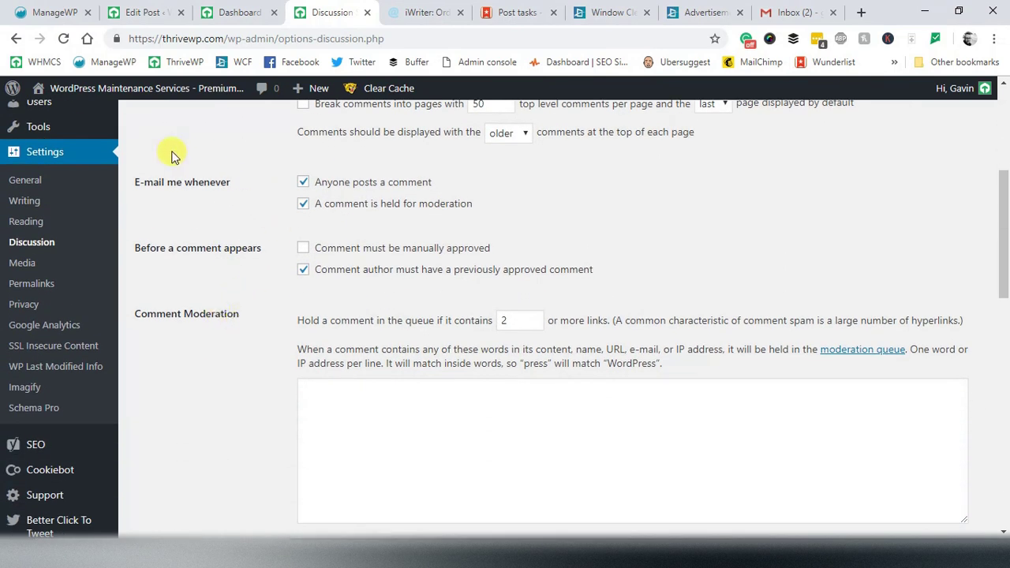
drag(126, 174, 322, 309)
click(276, 303)
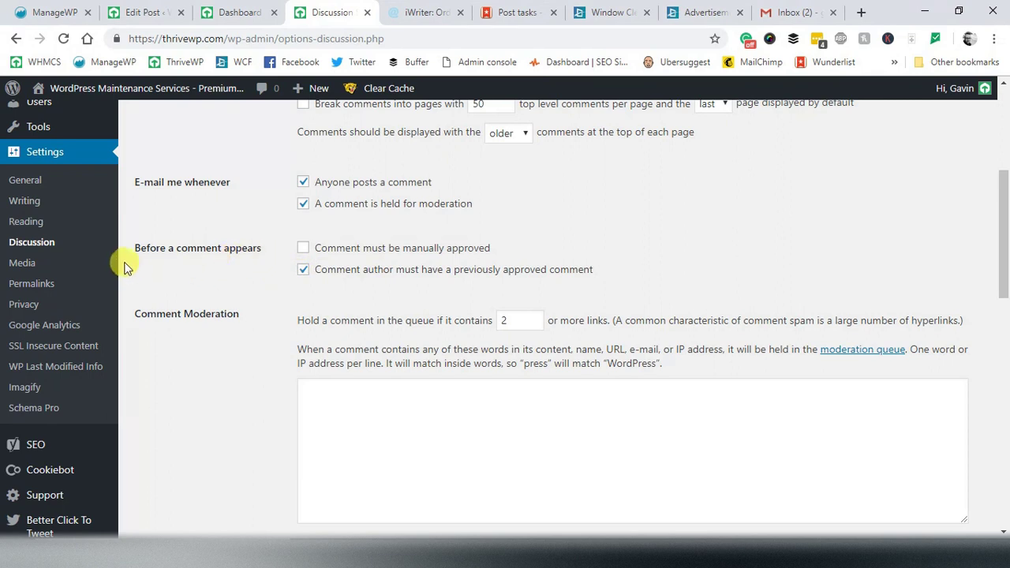
- Require comments to be manually approved before they appear, and disable the requirement for a previously approved comment
drag(129, 264, 259, 260)
click(247, 254)
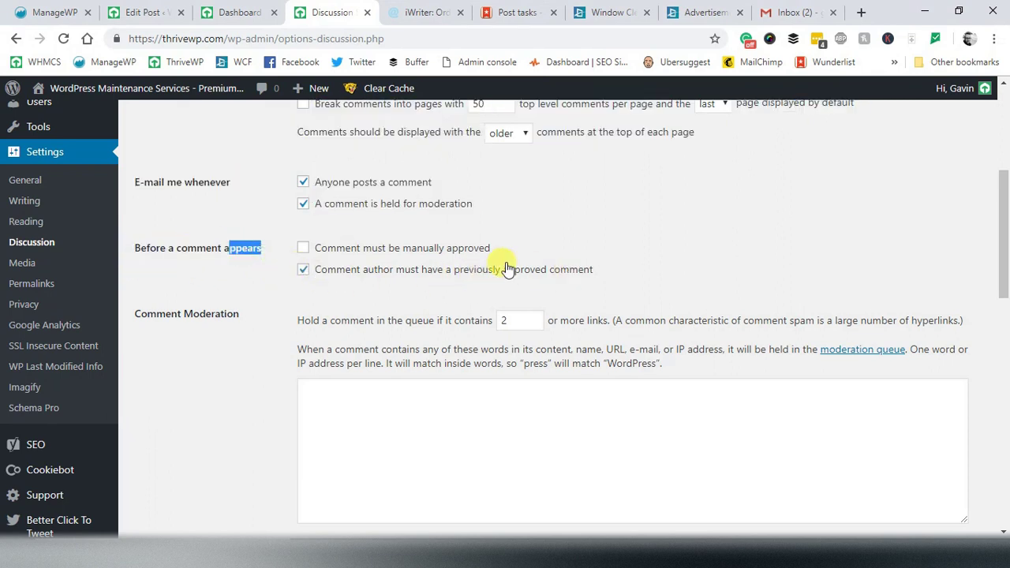
click(302, 248)
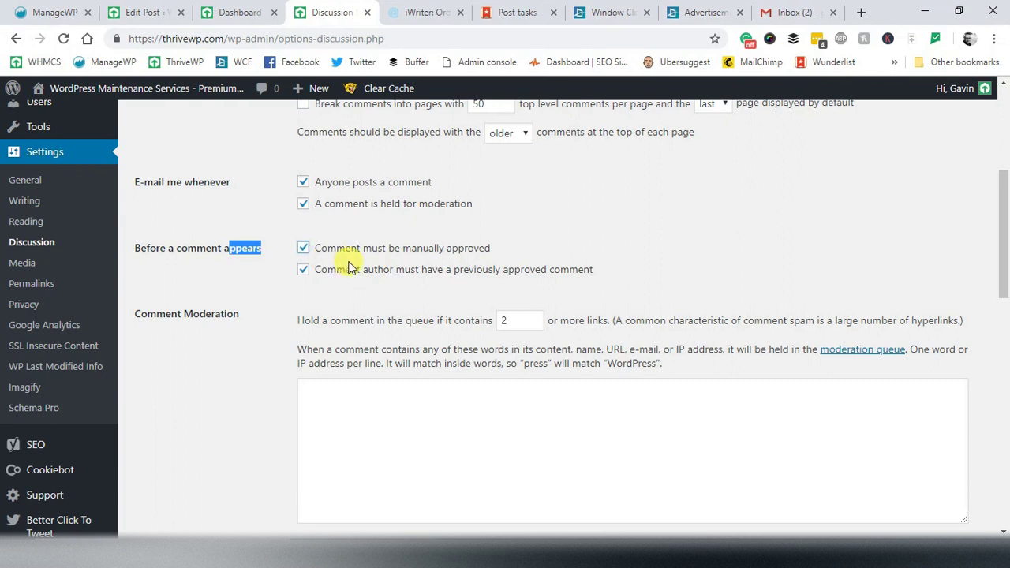
click(258, 274)
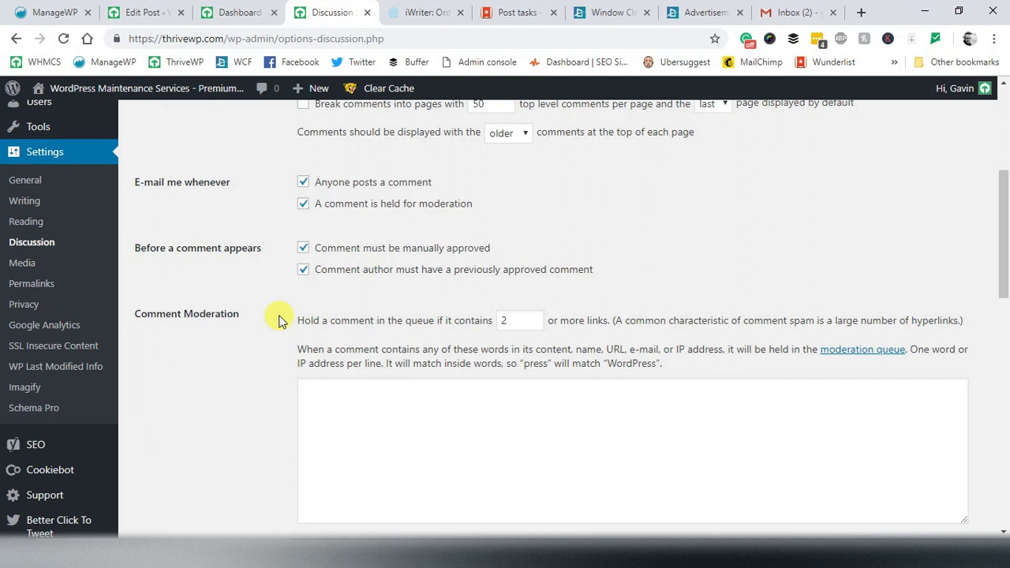
click(304, 273)
- Review the Comment Moderation, Comment Blacklist and Avatars sections of the Discussion settings
scroll(272, 334, down, 1)
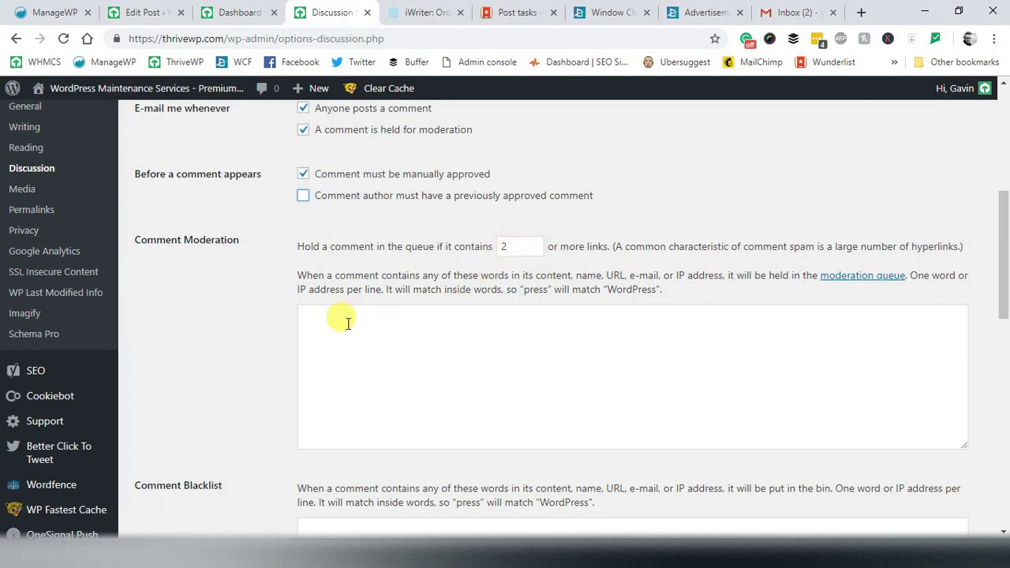
scroll(346, 322, down, 1)
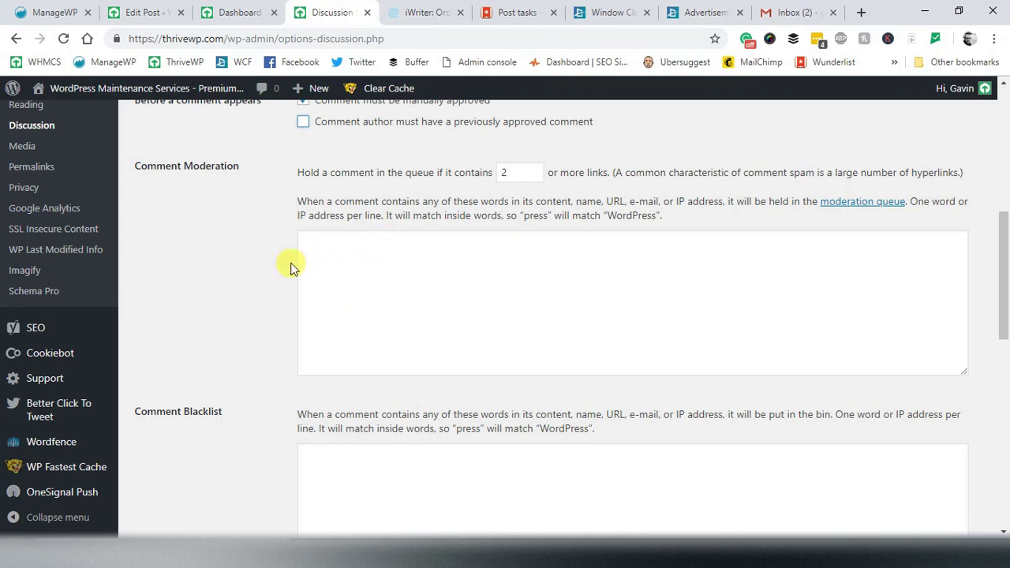
scroll(332, 315, down, 1)
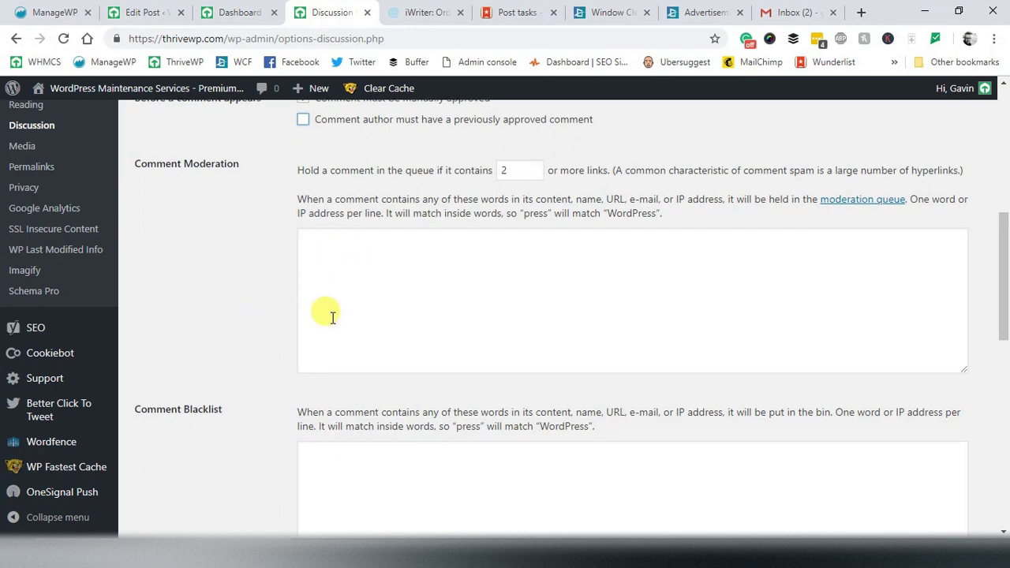
scroll(332, 322, down, 2)
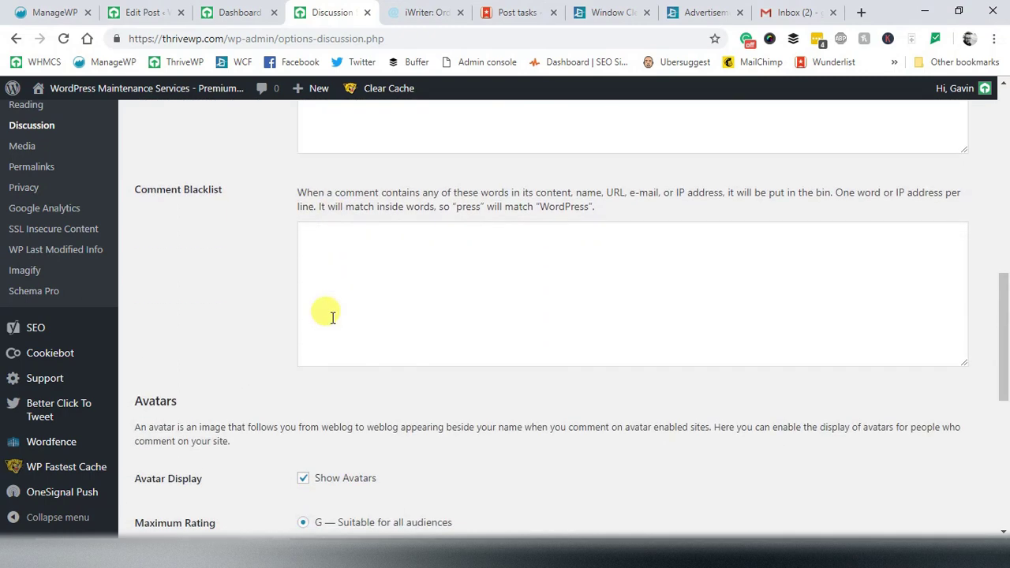
scroll(332, 318, up, 1)
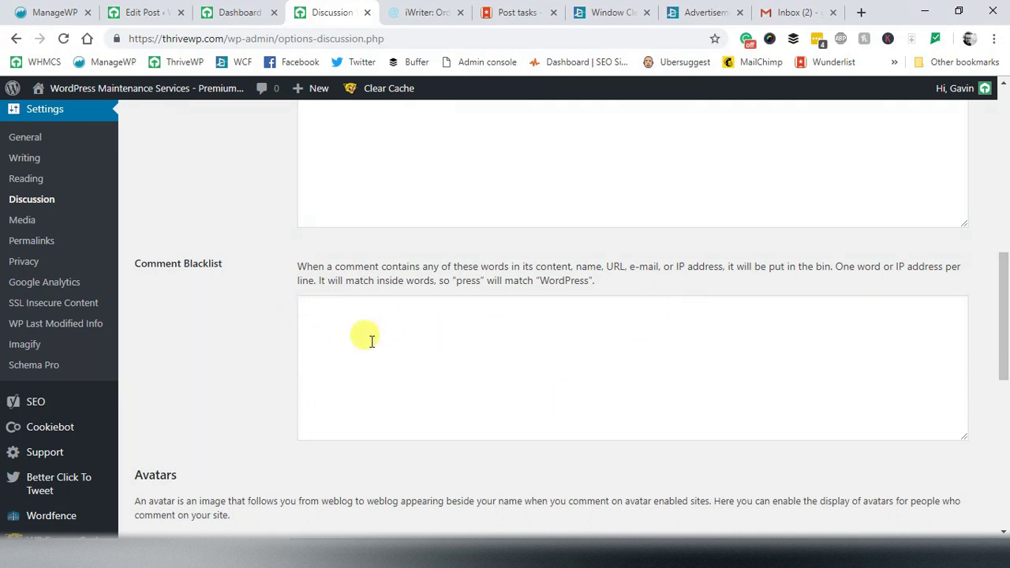
scroll(282, 353, down, 1)
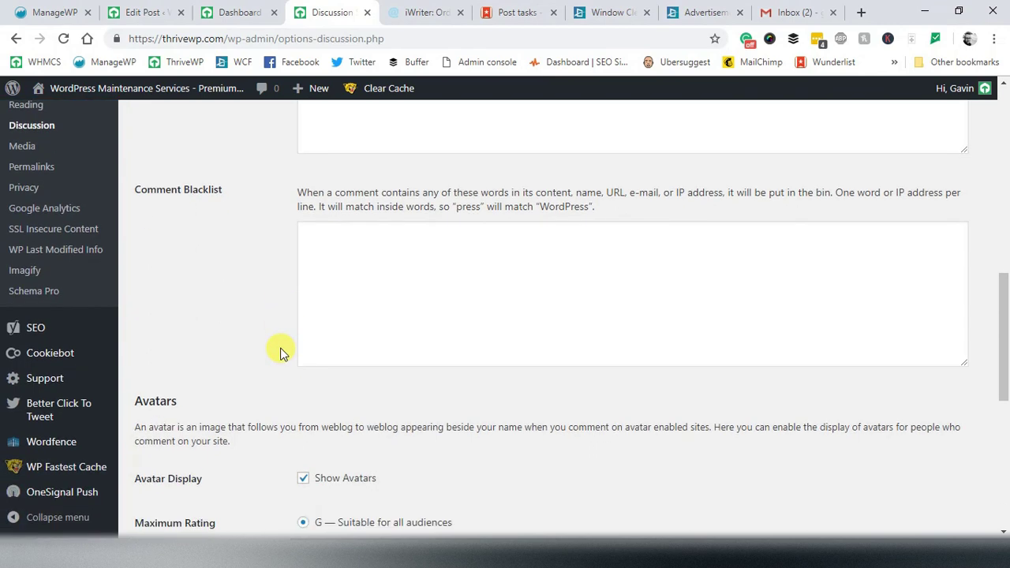
scroll(282, 353, down, 1)
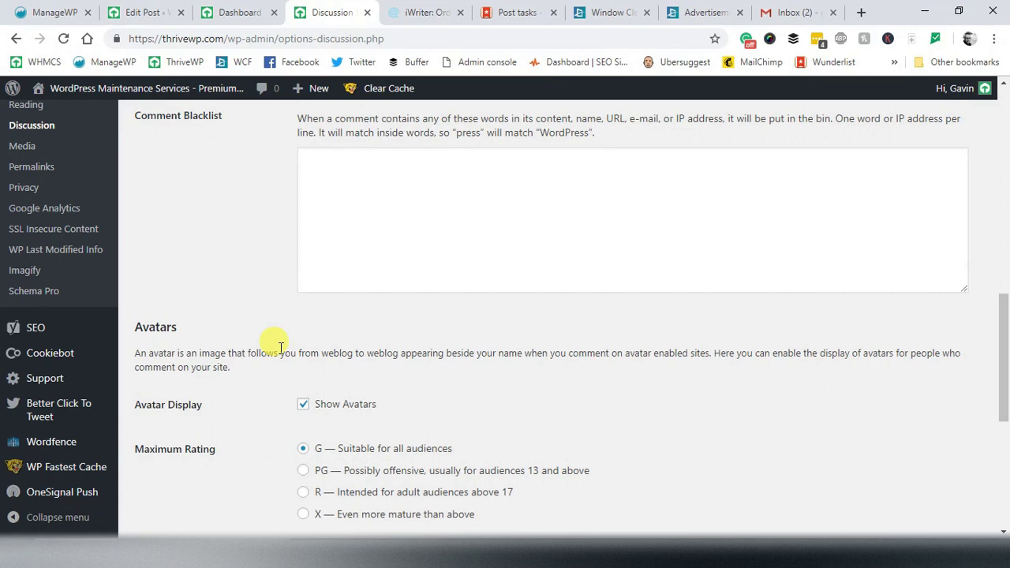
scroll(280, 347, down, 2)
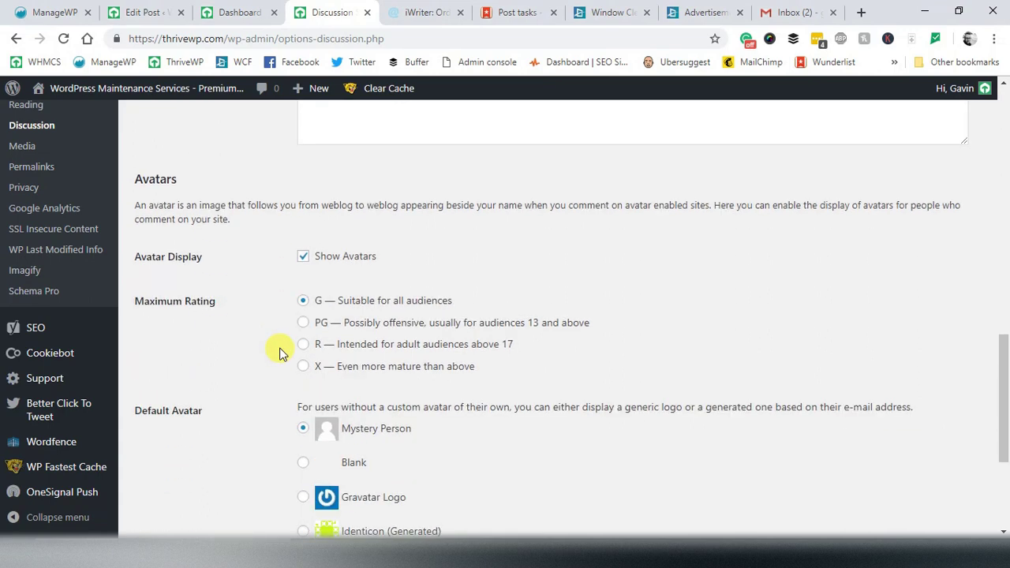
scroll(268, 355, down, 3)
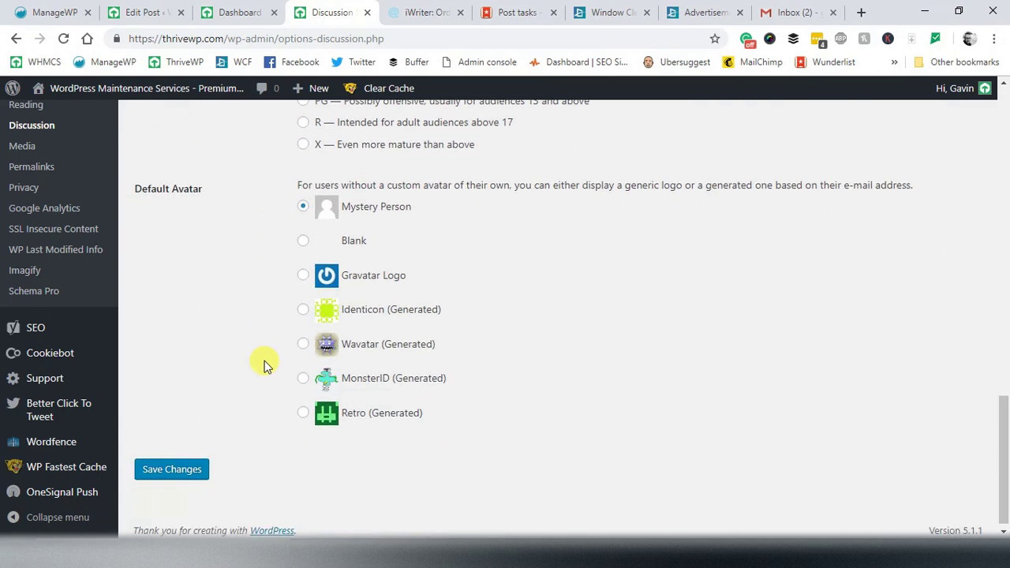
- Recheck the default article, comment, e-mail notification, approval and moderation options across the Discussion settings
scroll(265, 366, up, 8)
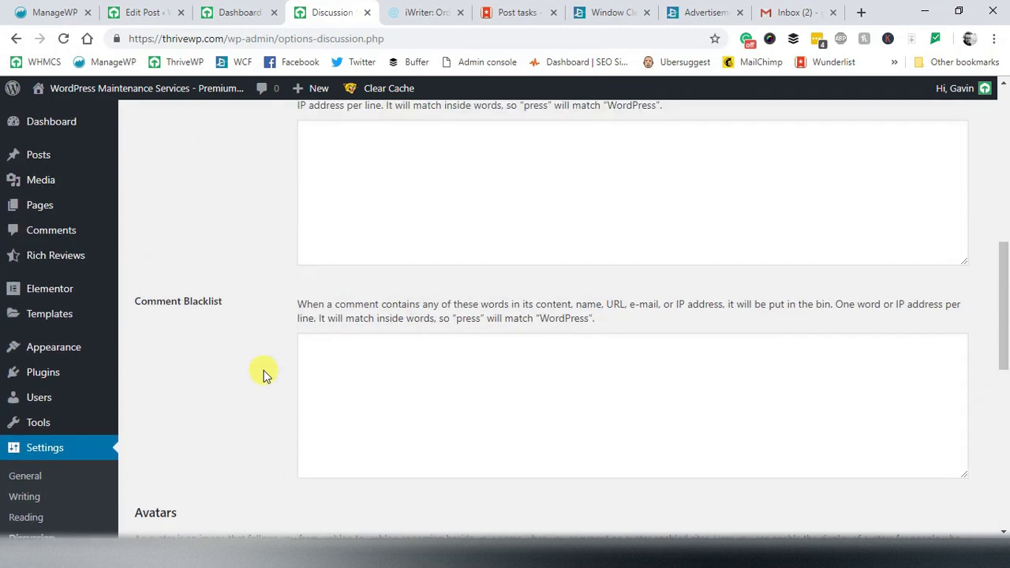
scroll(265, 376, up, 5)
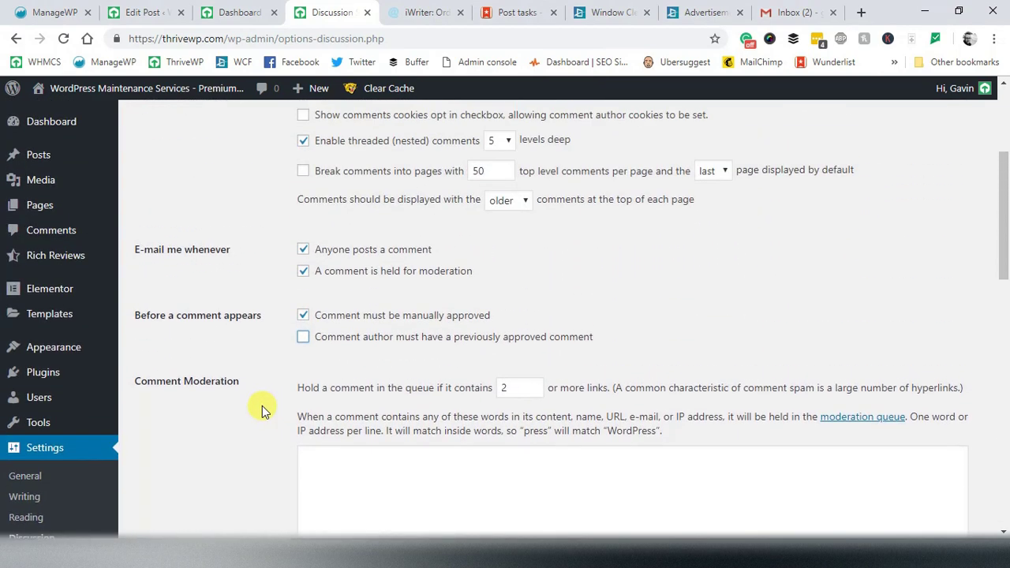
scroll(262, 405, down, 4)
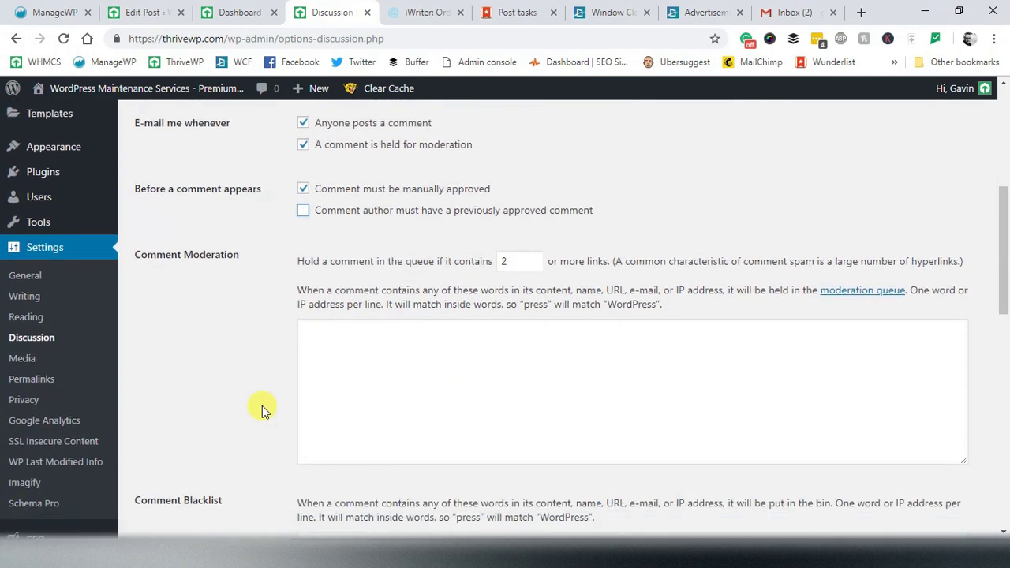
scroll(261, 406, down, 2)
scroll(261, 407, up, 2)
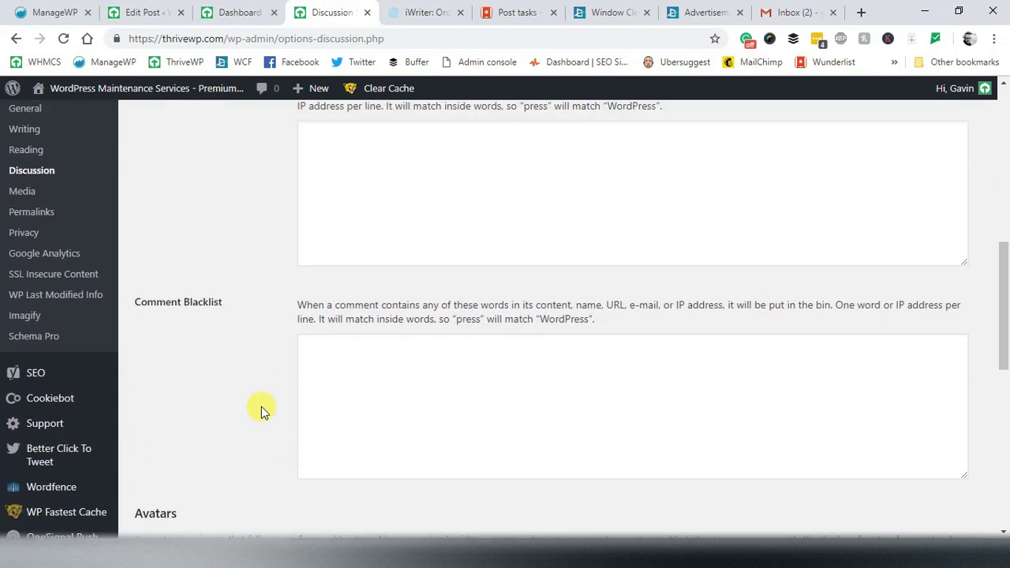
scroll(262, 410, up, 4)
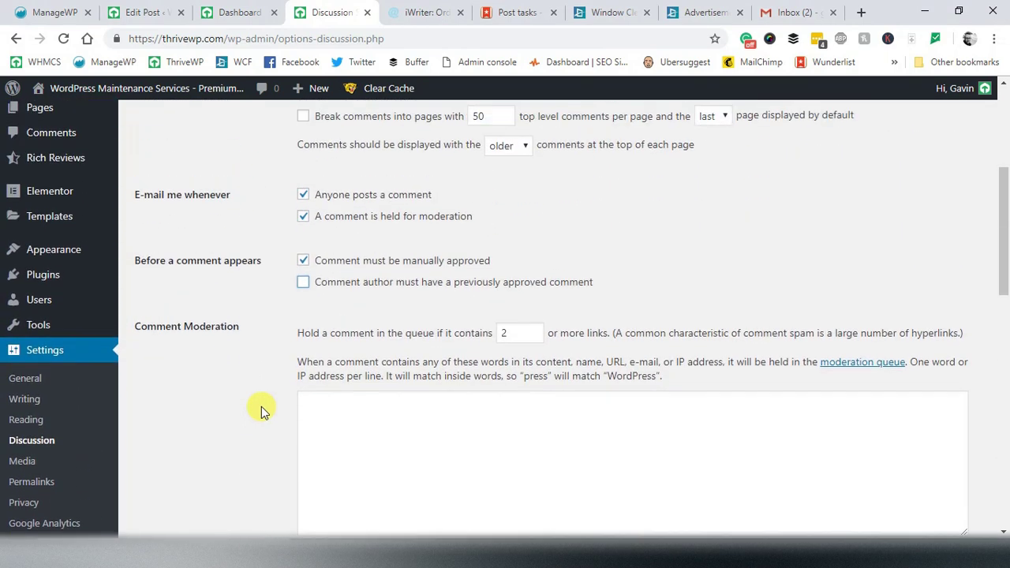
scroll(261, 410, down, 1)
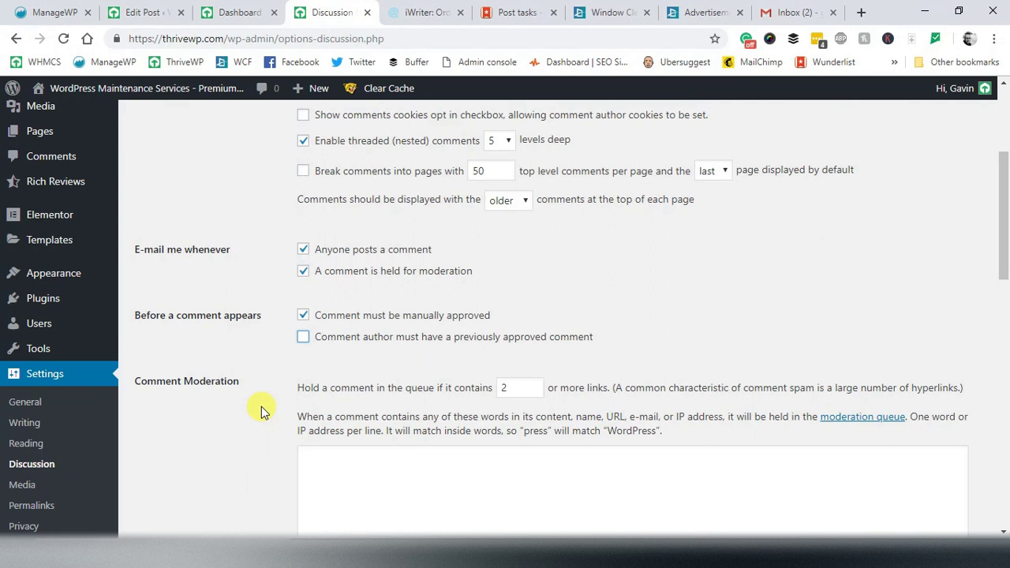
scroll(262, 411, up, 3)
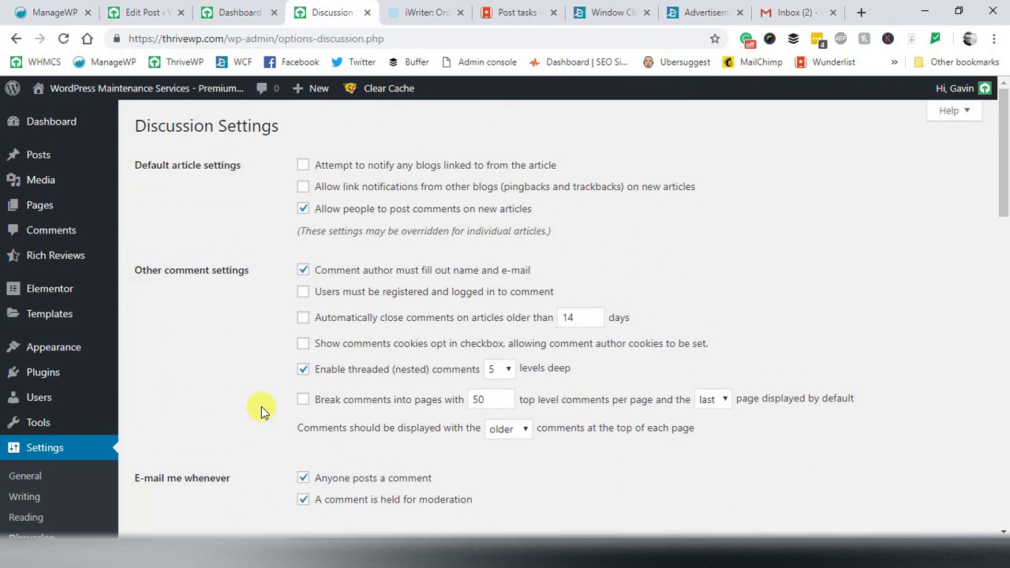
scroll(262, 410, down, 3)
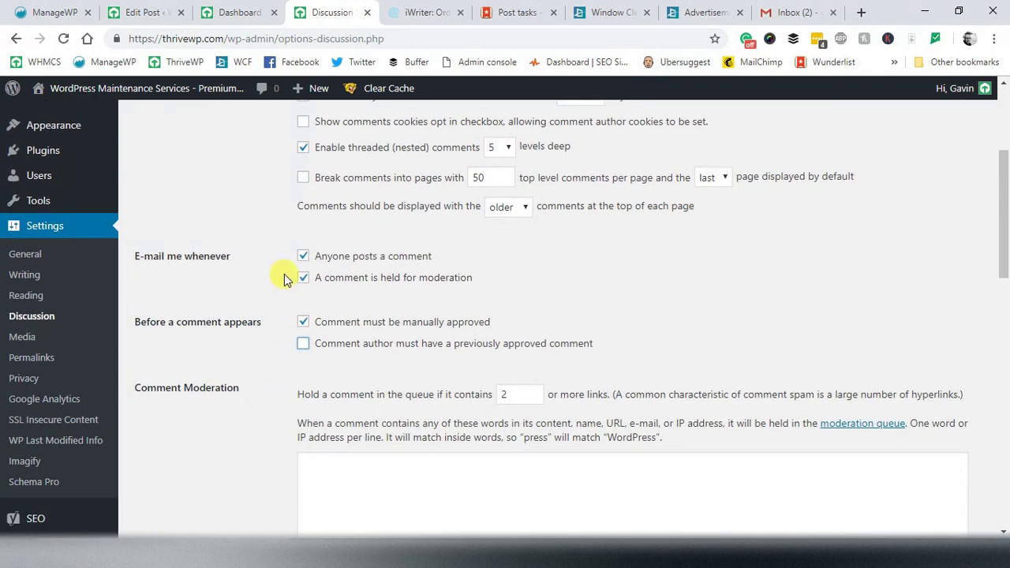
click(304, 280)
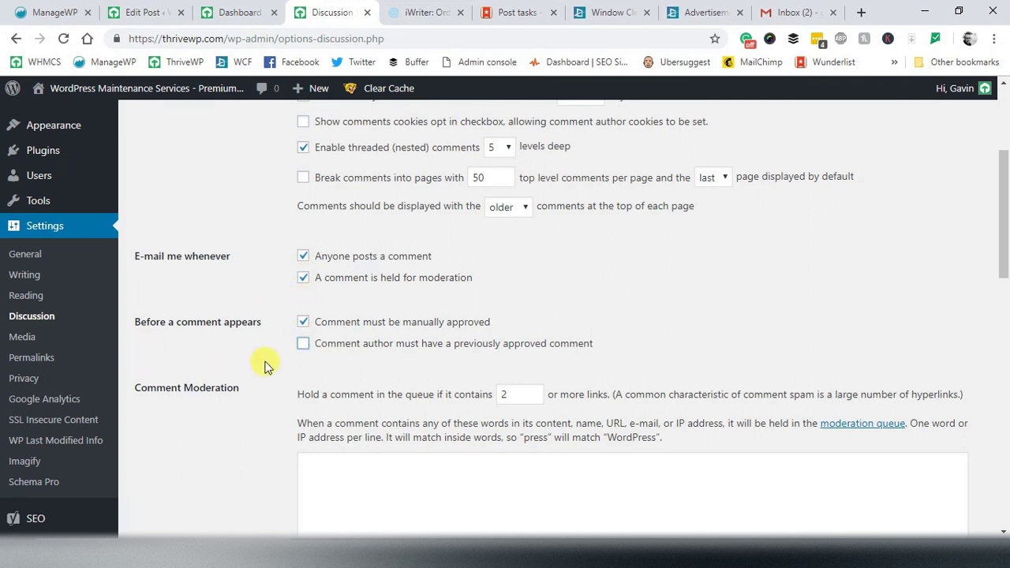
scroll(265, 366, down, 1)
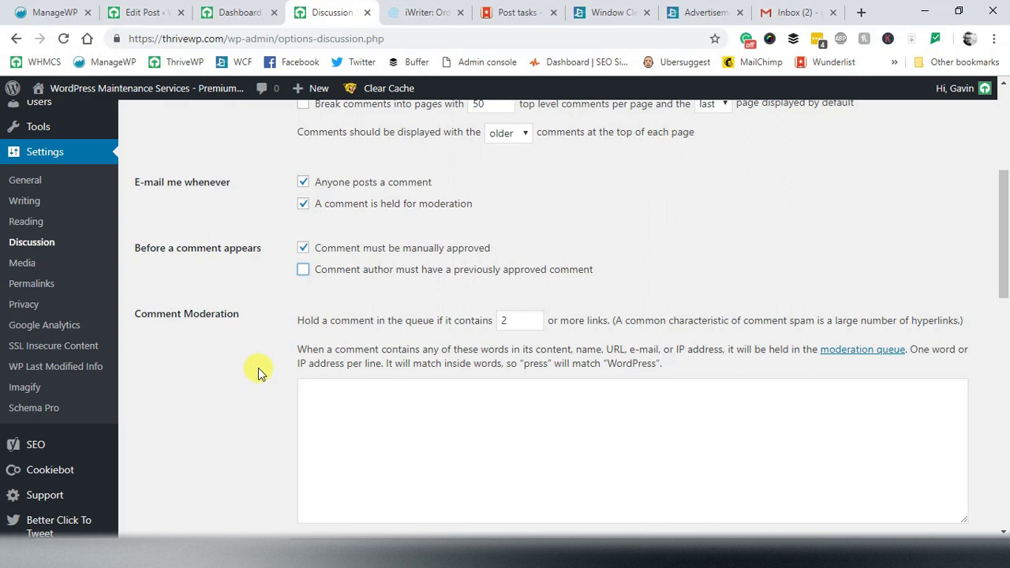
scroll(261, 372, up, 4)
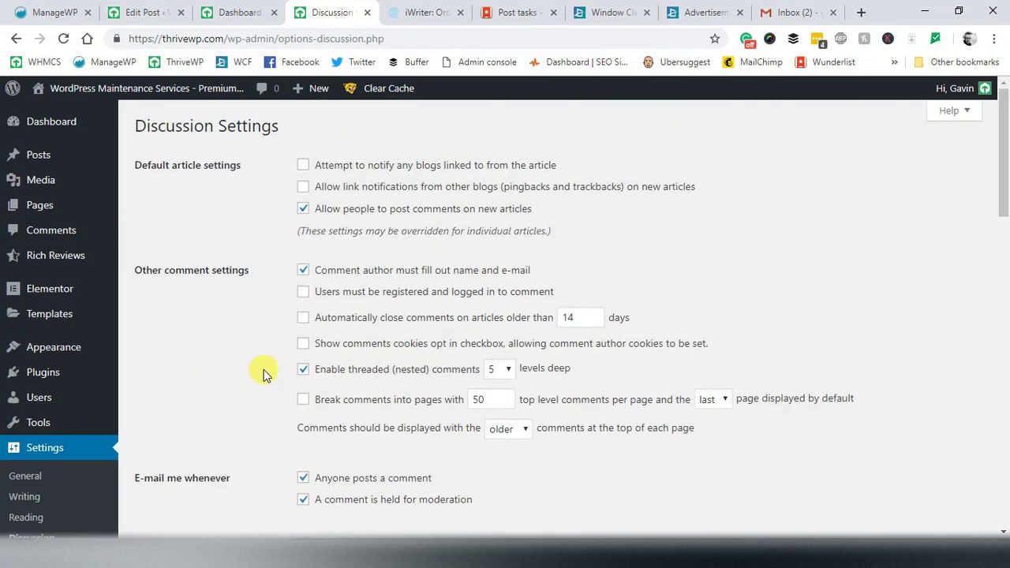